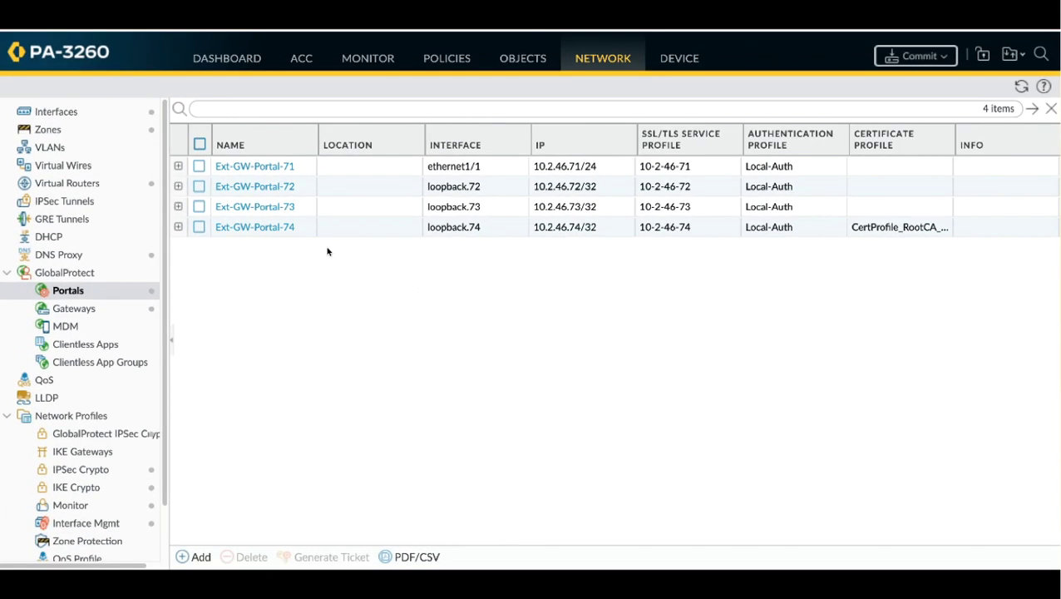
# - Keep Portal-72-Config's Split-Tunnel Option at Both Network Traffic and DNS and save Ext-GW-Portal-72
pyautogui.click(273, 190)
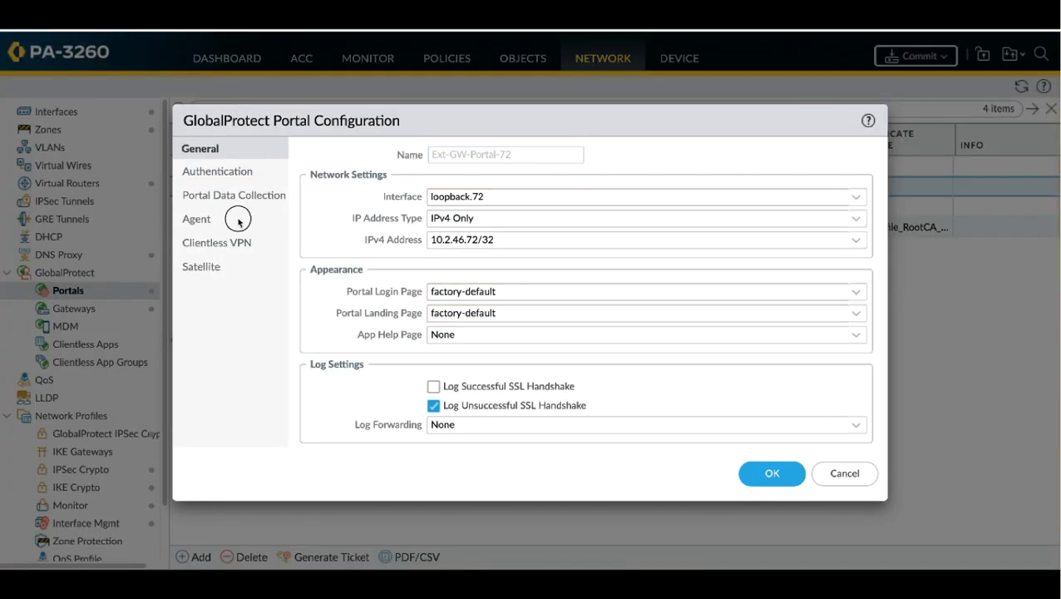
pyautogui.click(237, 219)
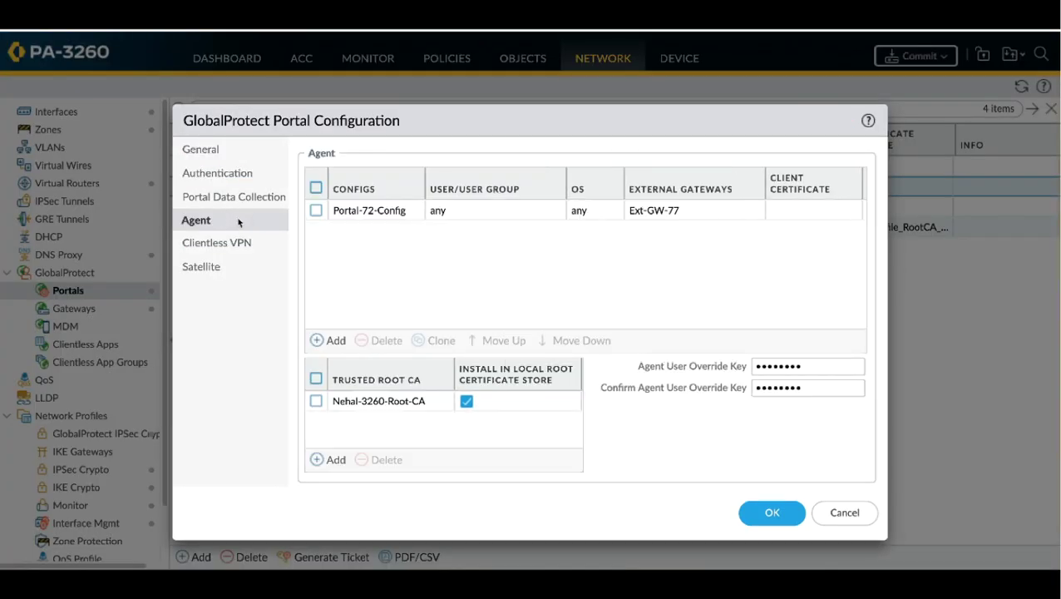
pyautogui.click(361, 213)
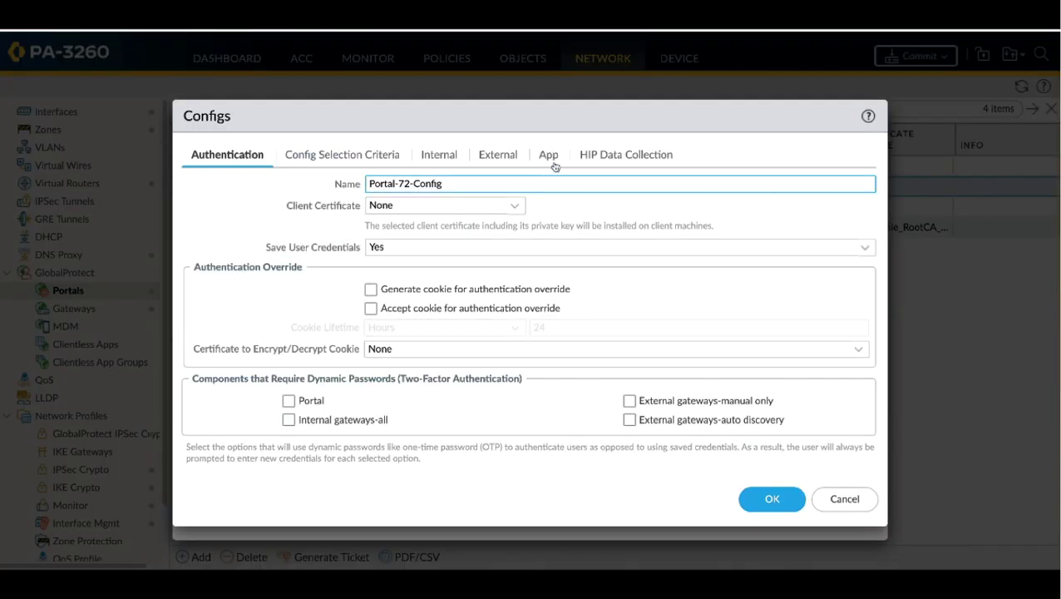
pyautogui.click(549, 157)
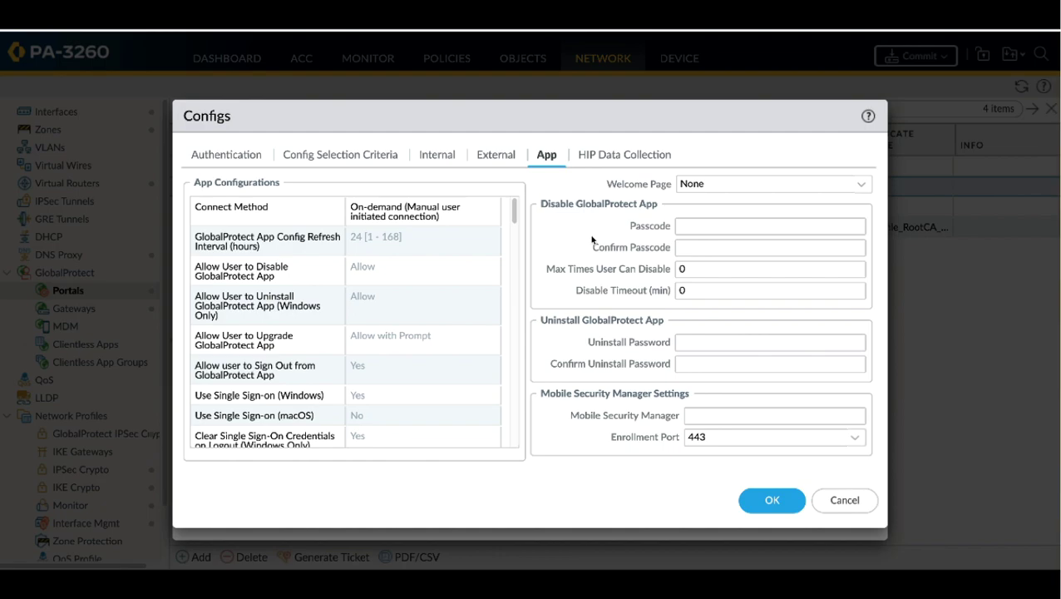
pyautogui.hotkey('ctrl', 'f')
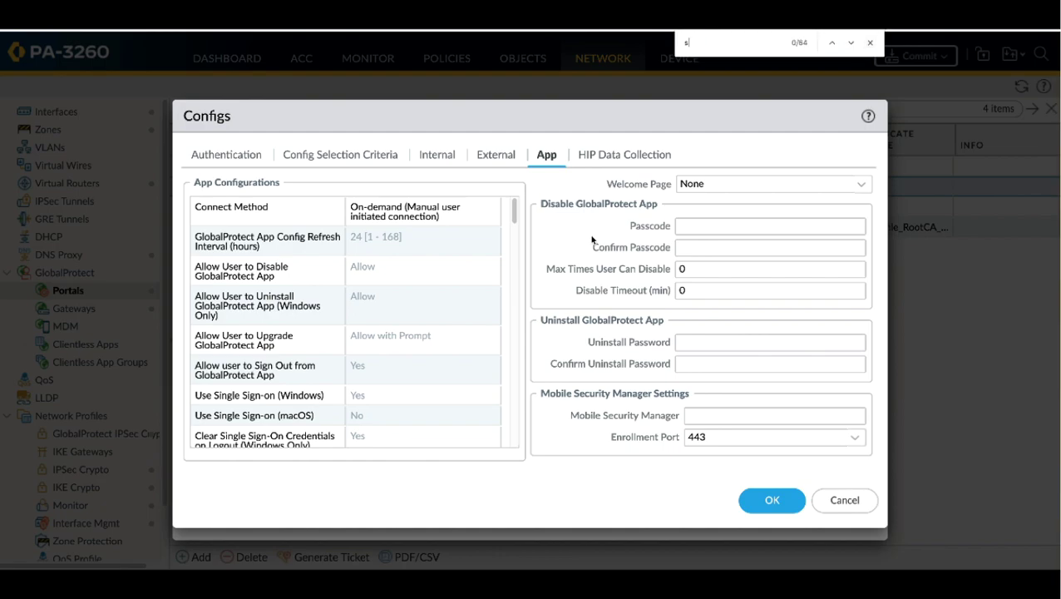
pyautogui.write('split-')
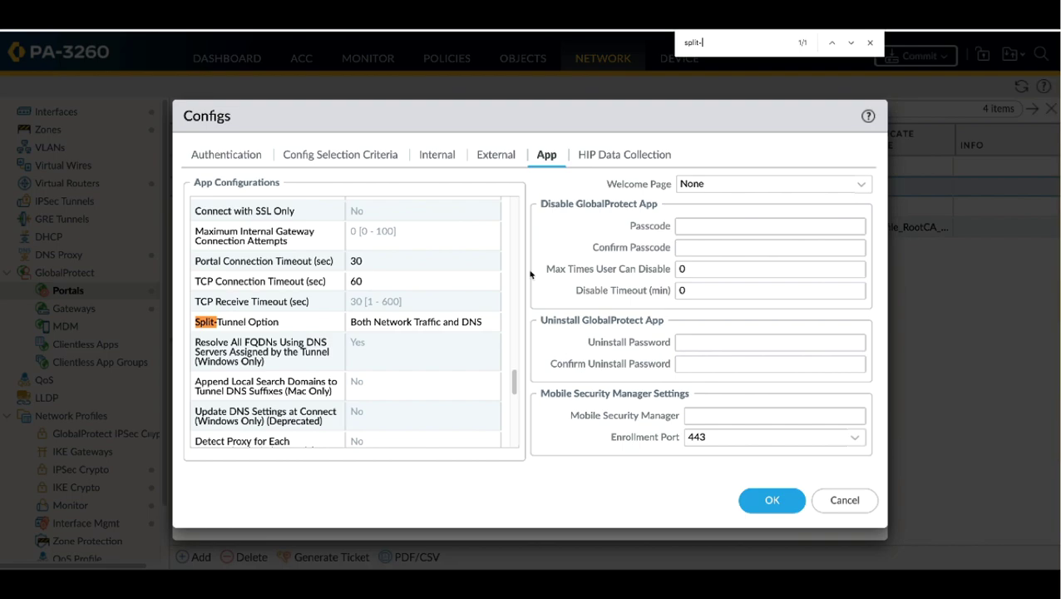
pyautogui.click(497, 326)
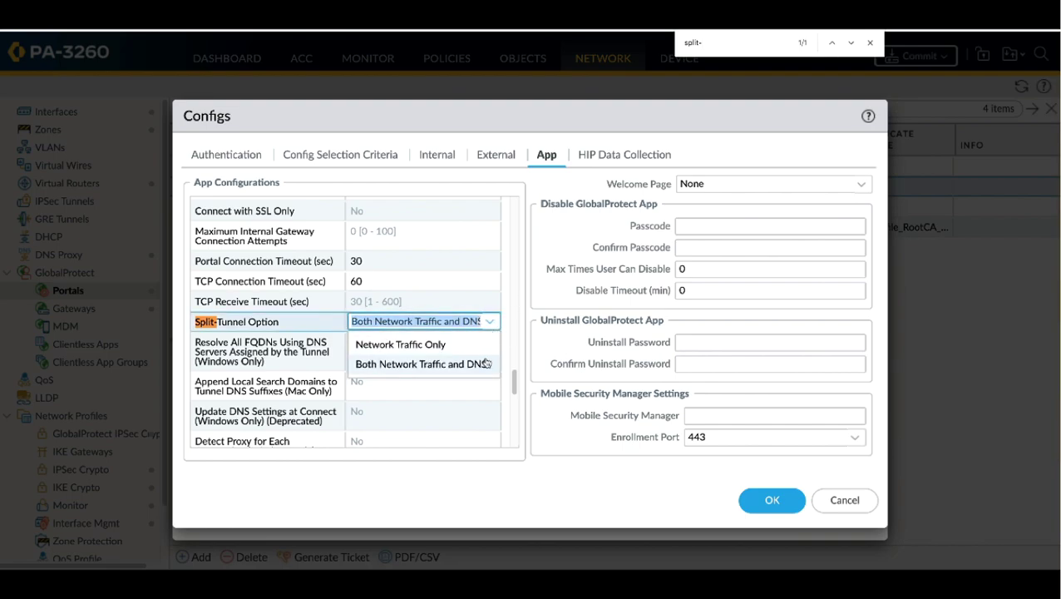
pyautogui.click(484, 363)
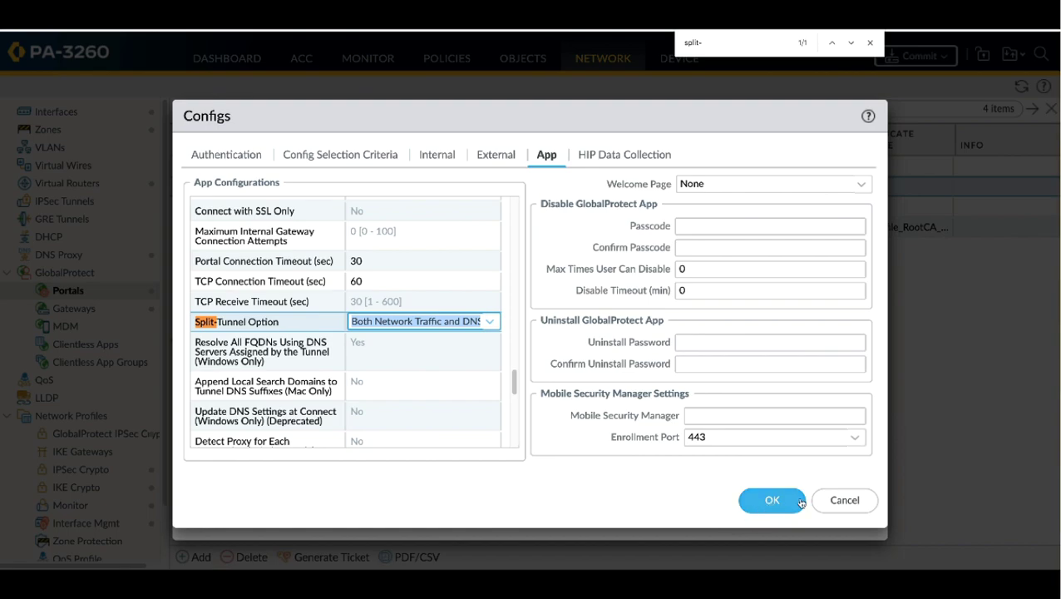
pyautogui.click(770, 502)
pyautogui.click(770, 511)
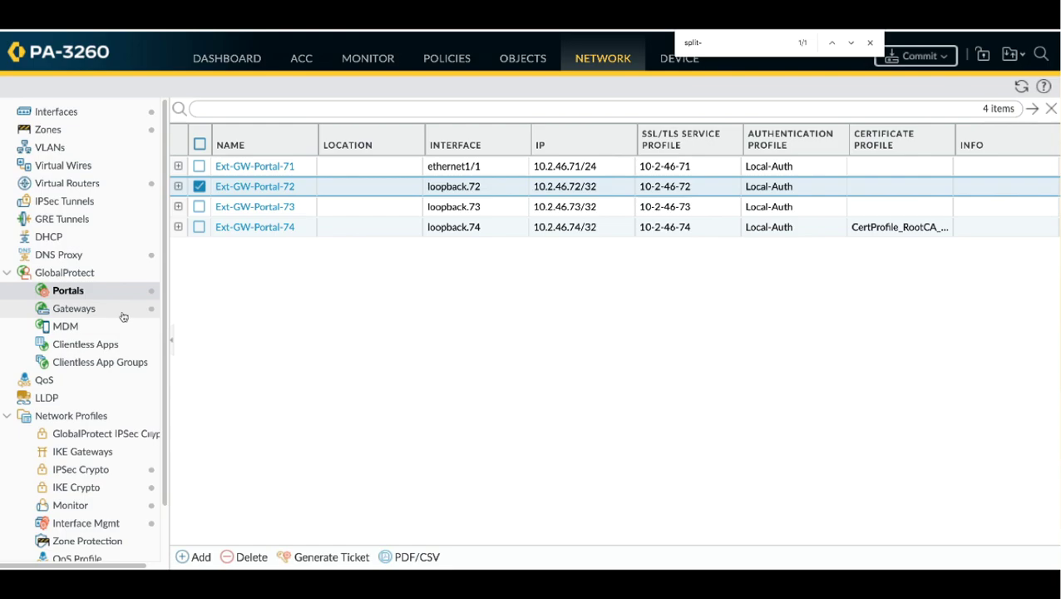
# - Review ExtGW-77's client configuration domain split-tunnel rules excluding *.cnn.com
pyautogui.click(123, 312)
pyautogui.click(236, 178)
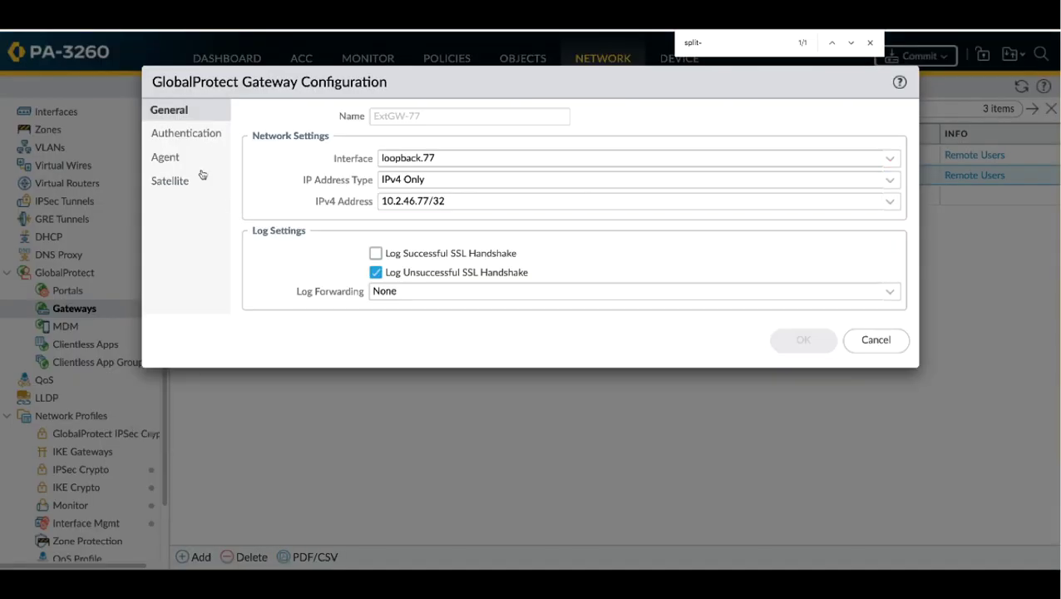
pyautogui.click(189, 158)
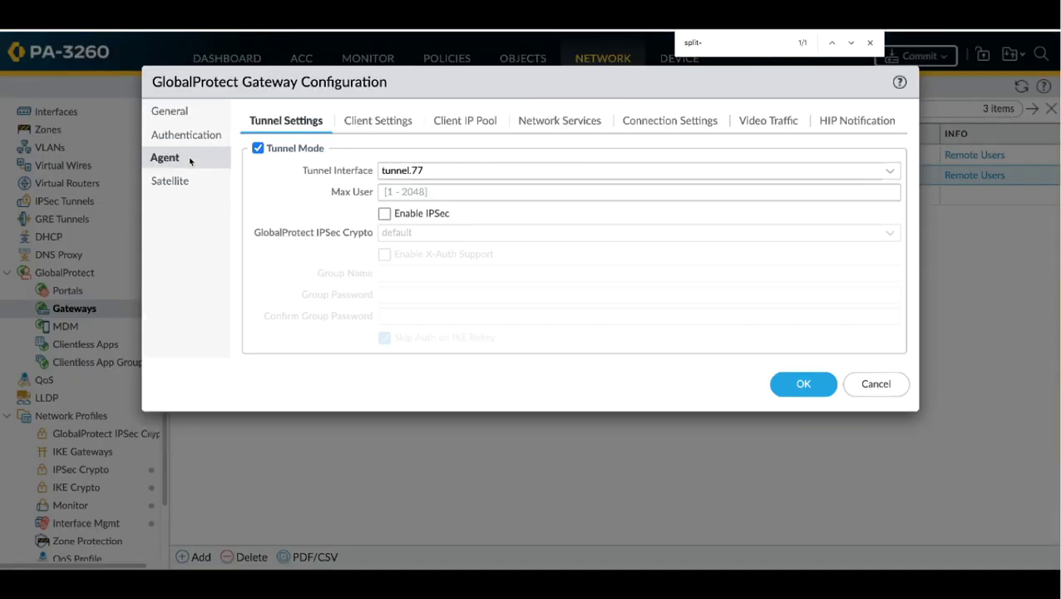
pyautogui.click(378, 120)
pyautogui.click(301, 232)
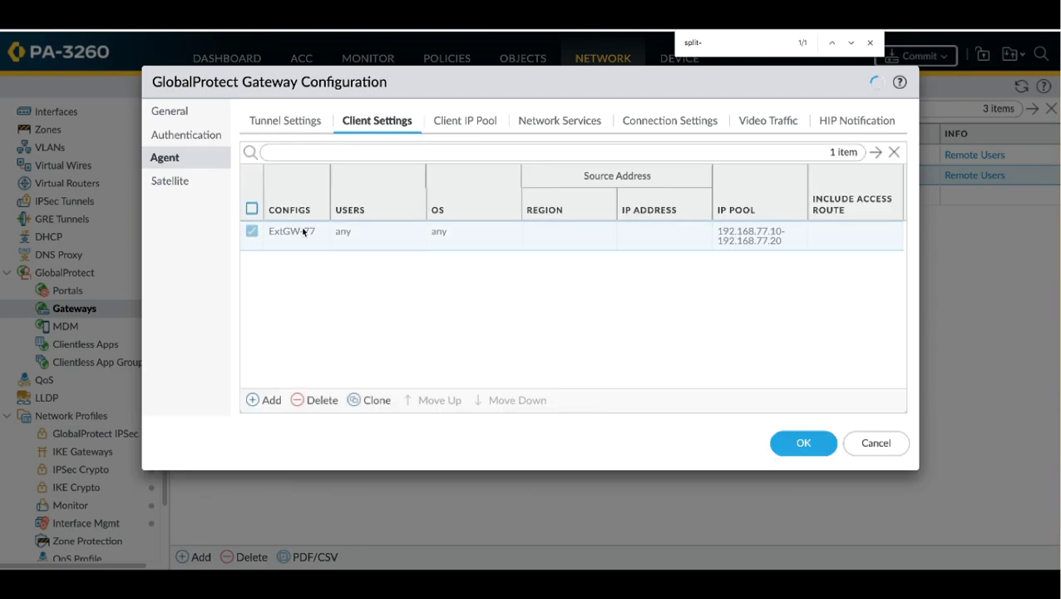
pyautogui.click(563, 93)
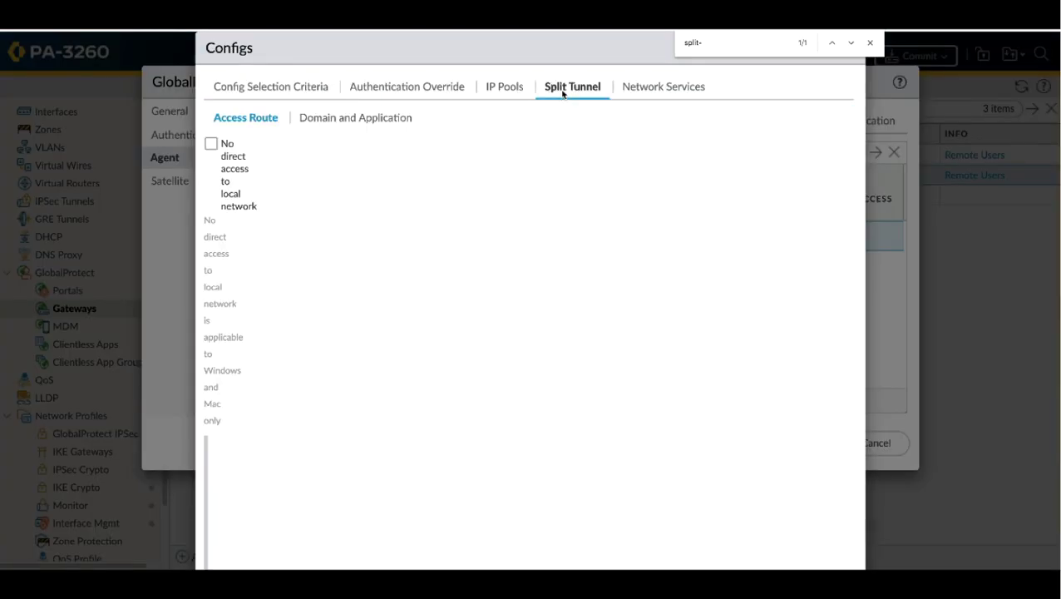
pyautogui.click(395, 120)
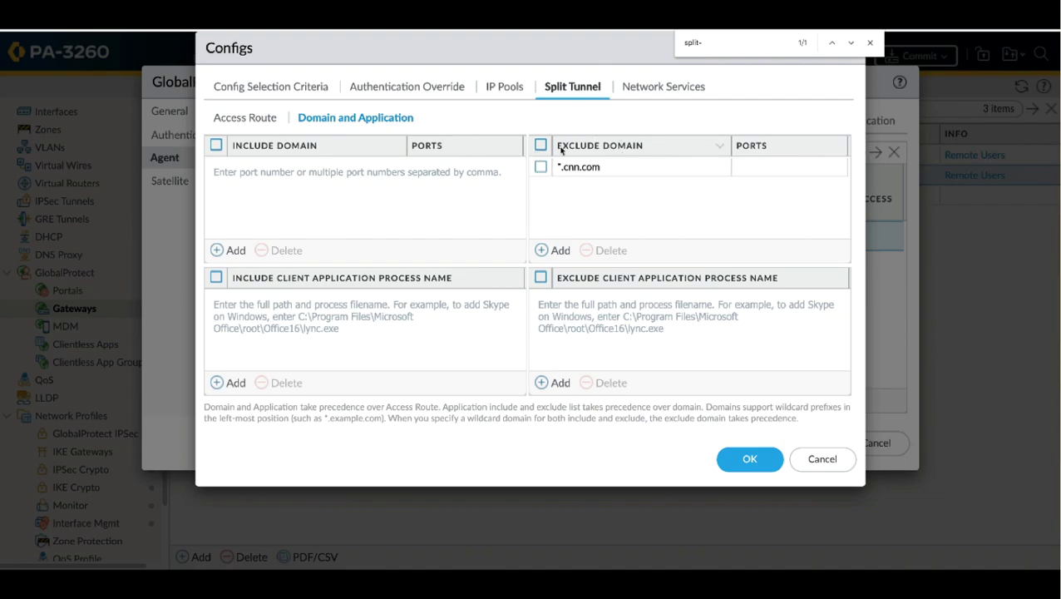
# - Check the client DNS server is 10.2.46.16, then close the gateway dialogs without saving
pyautogui.click(667, 87)
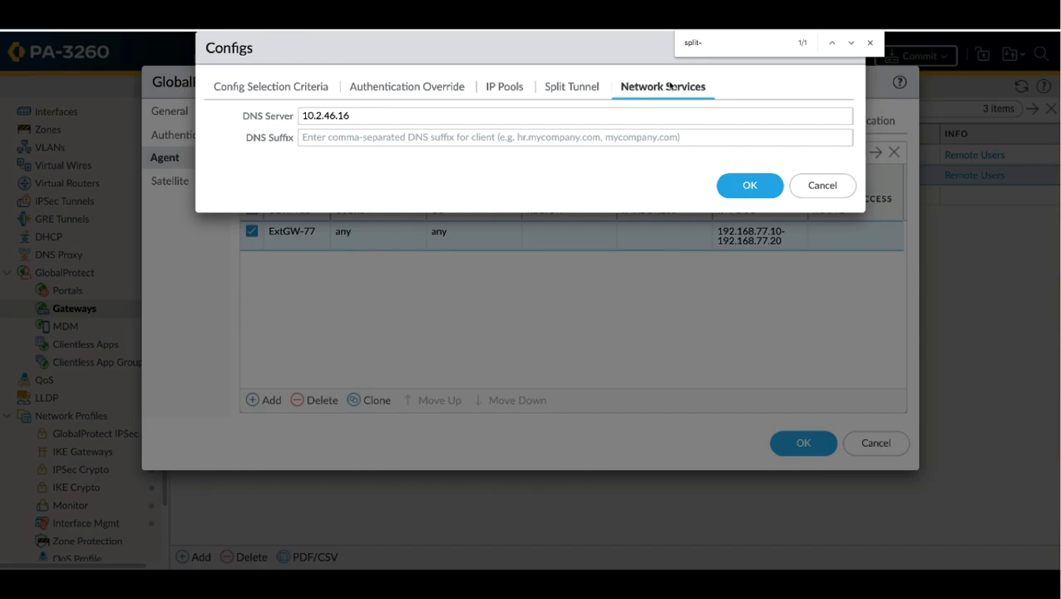
pyautogui.click(870, 42)
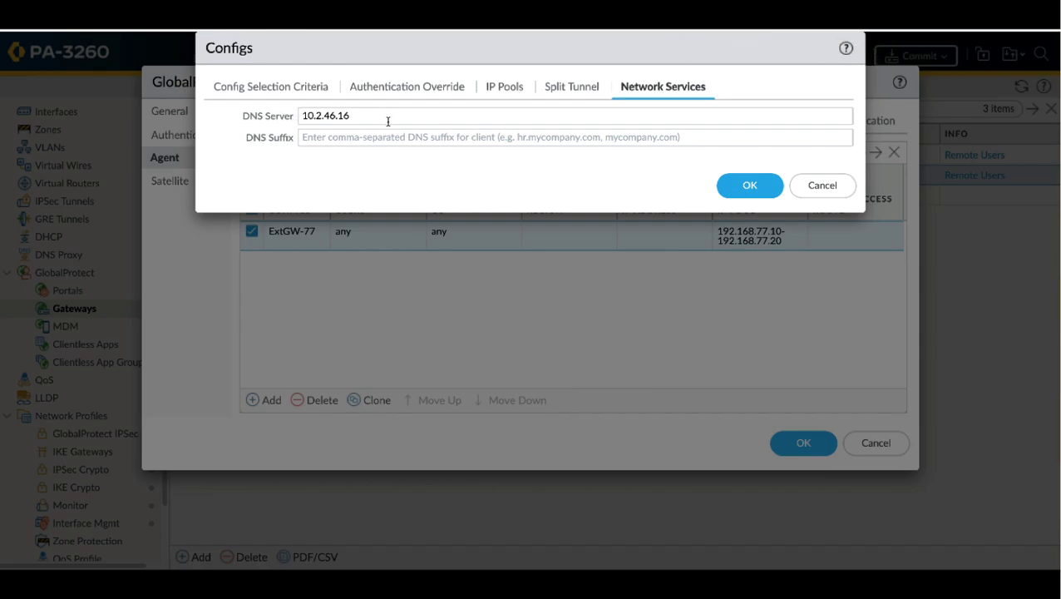
pyautogui.click(816, 185)
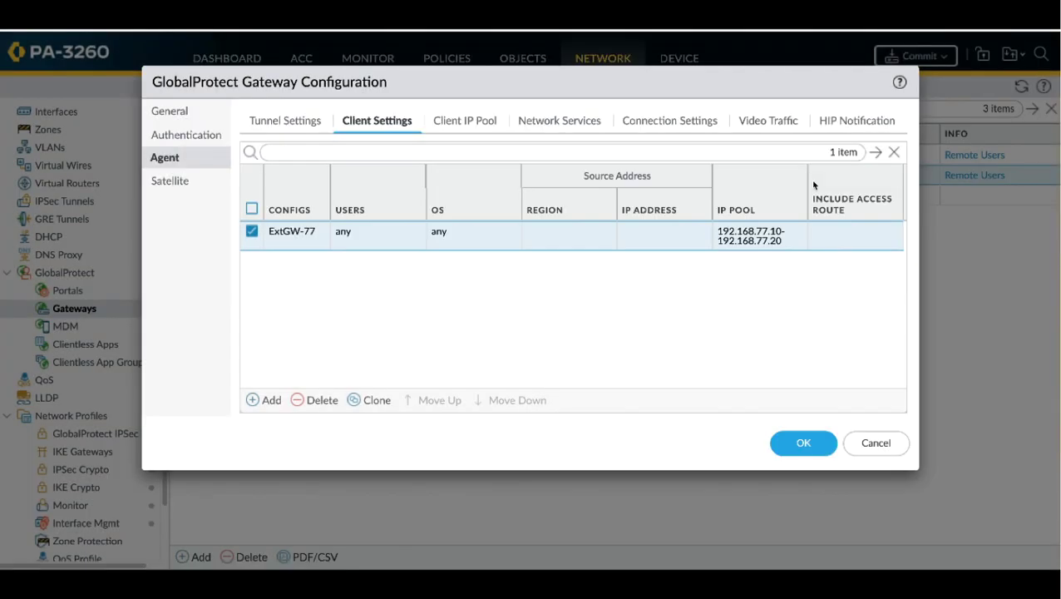
pyautogui.click(876, 442)
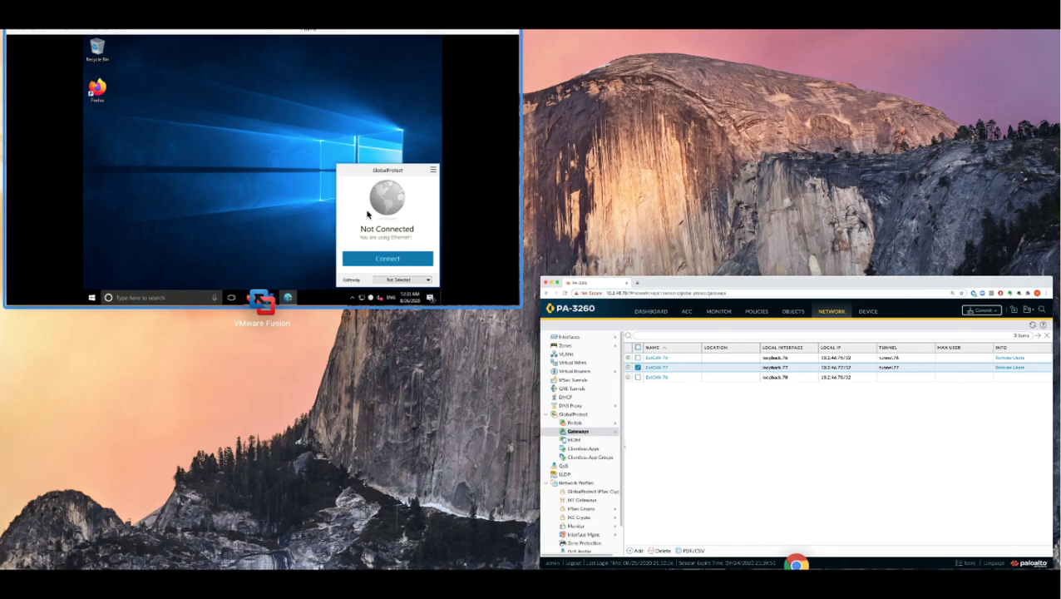
# - Connect GlobalProtect through Ext-GW-77 and start a Wireshark capture on Ethernet1 and Ethernet 2
pyautogui.click(368, 214)
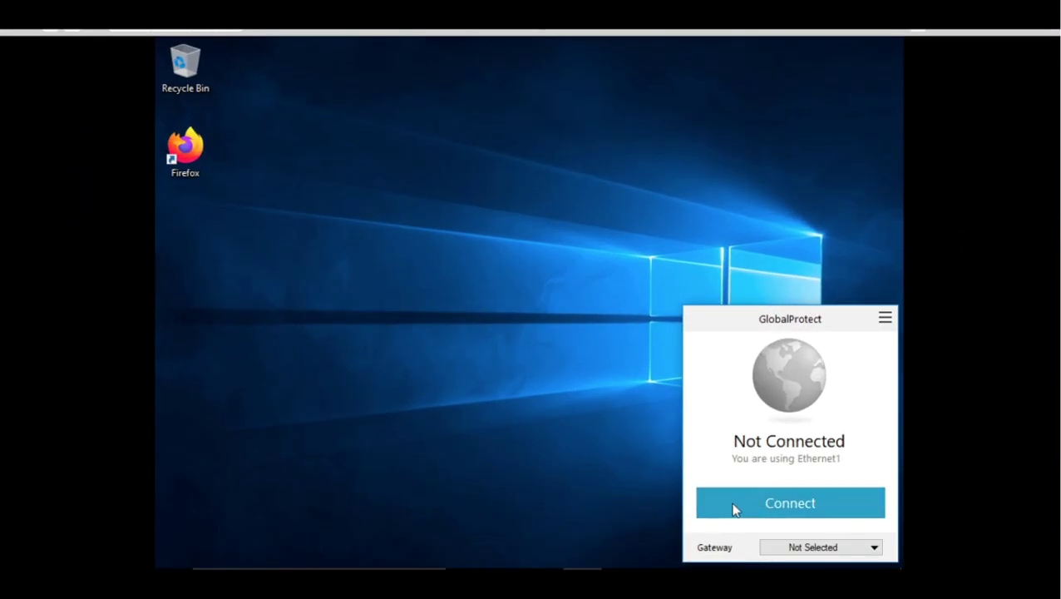
pyautogui.click(734, 503)
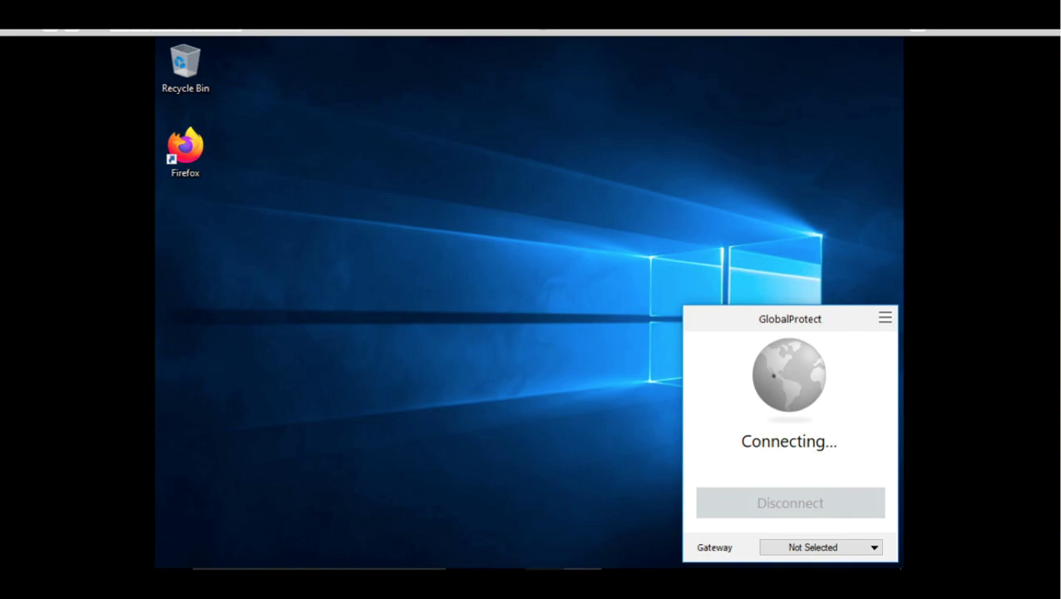
pyautogui.click(532, 532)
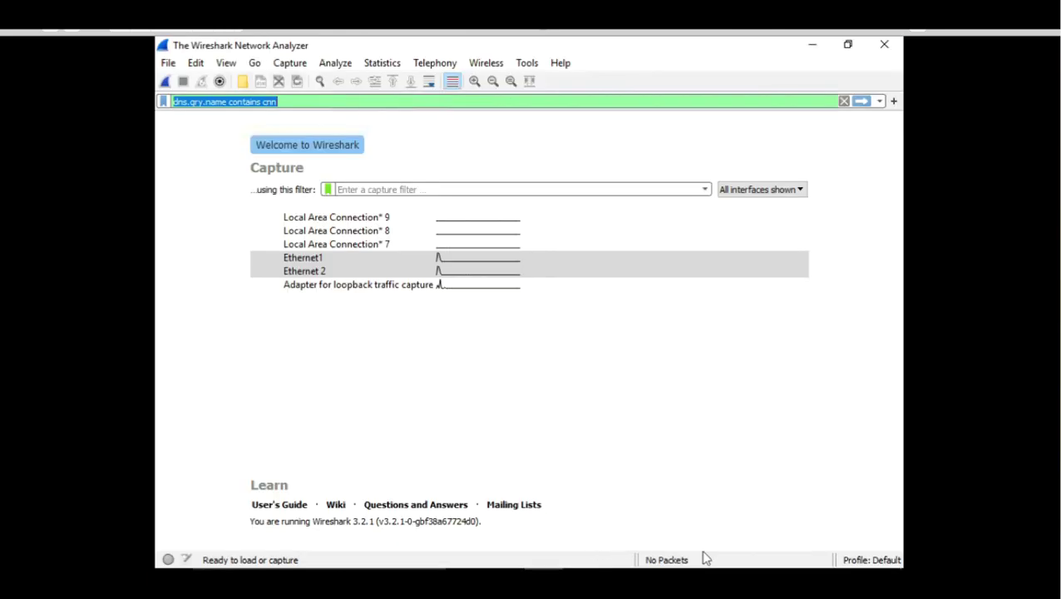
pyautogui.click(740, 582)
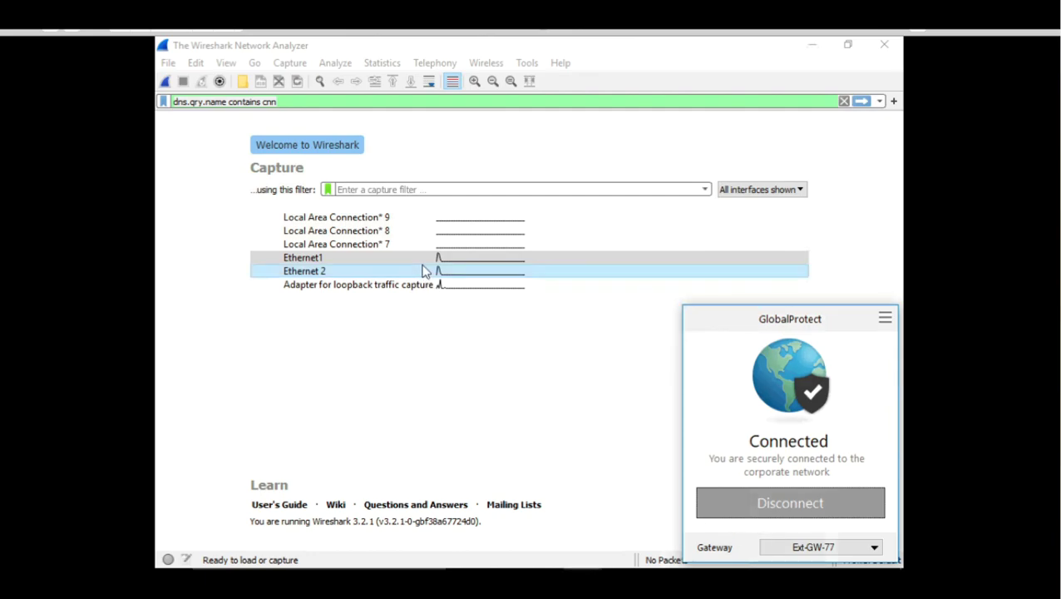
pyautogui.click(324, 47)
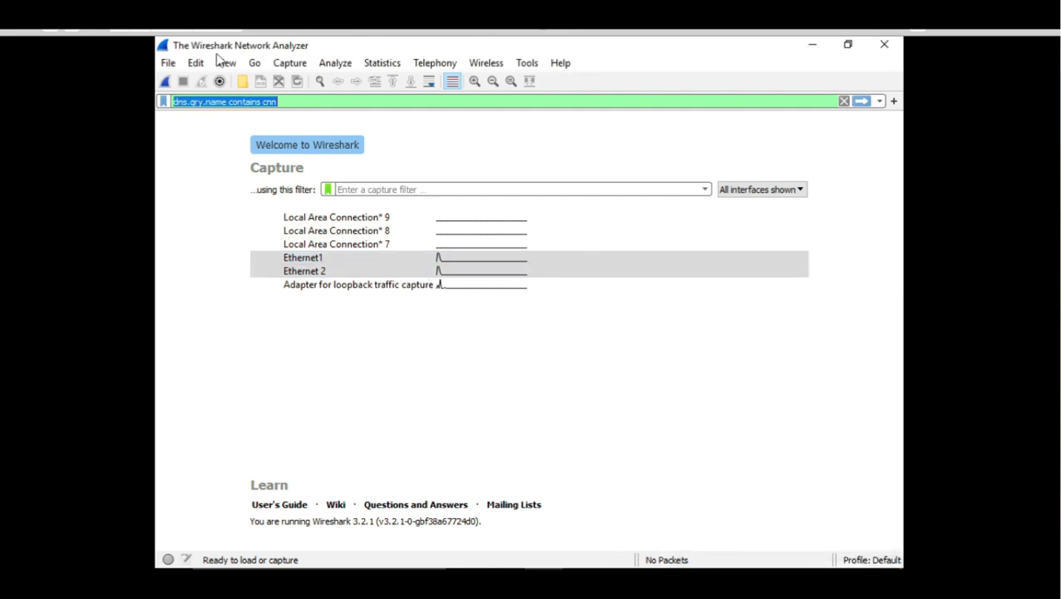
pyautogui.click(165, 81)
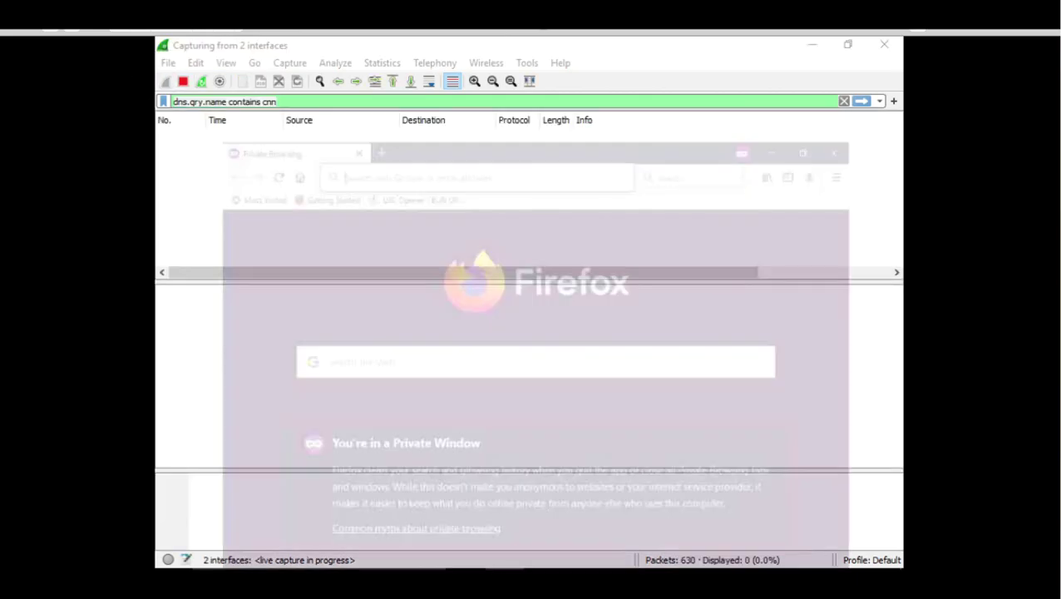
# - Load cnn.com in the private Firefox window, then begin entering paloaltonetworks.com in a new tab
pyautogui.click(505, 499)
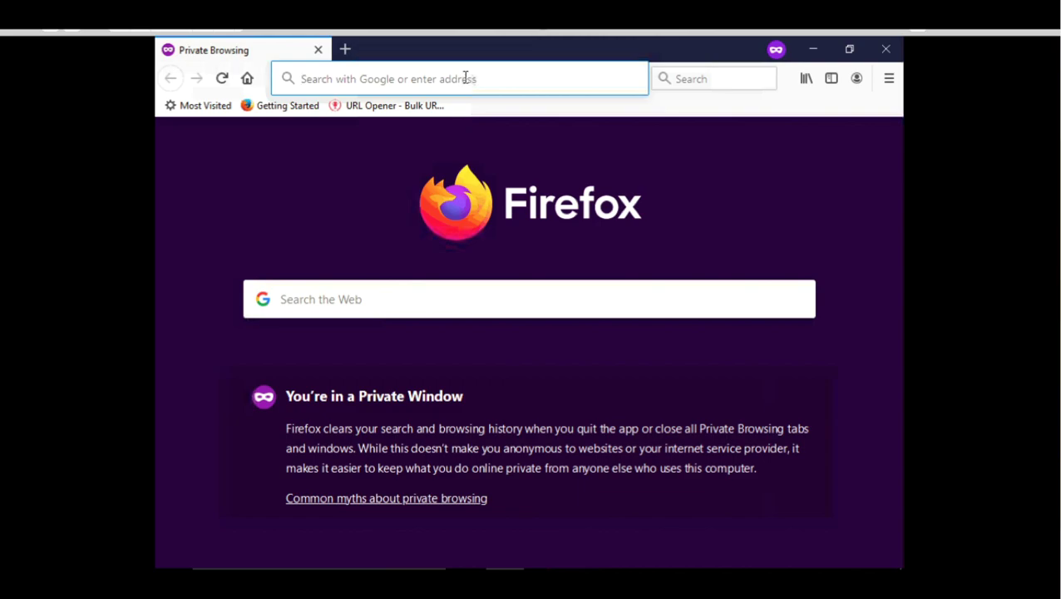
pyautogui.write('cnn.com/')
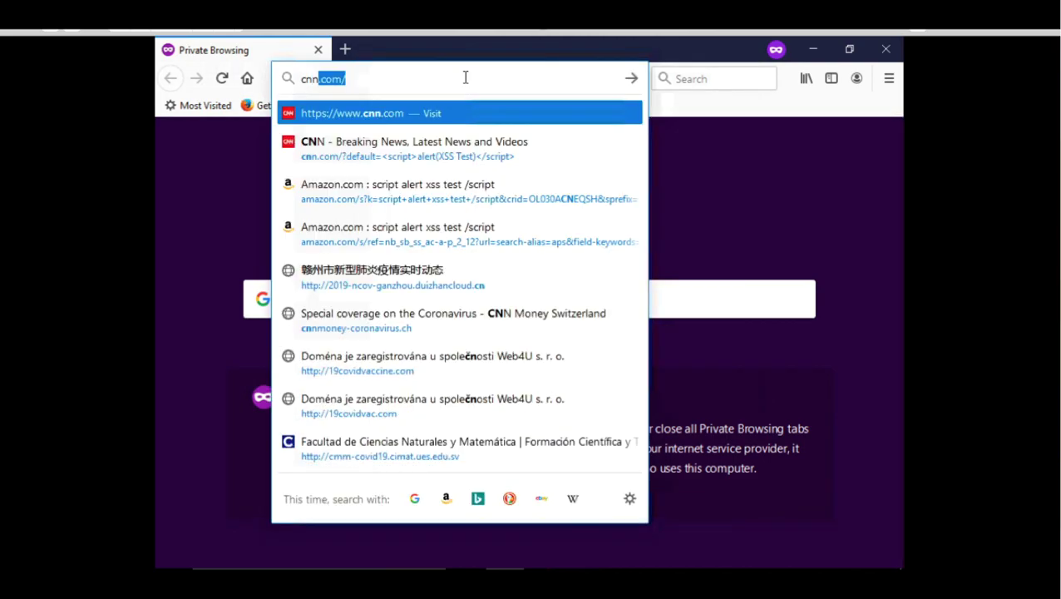
pyautogui.press('Return')
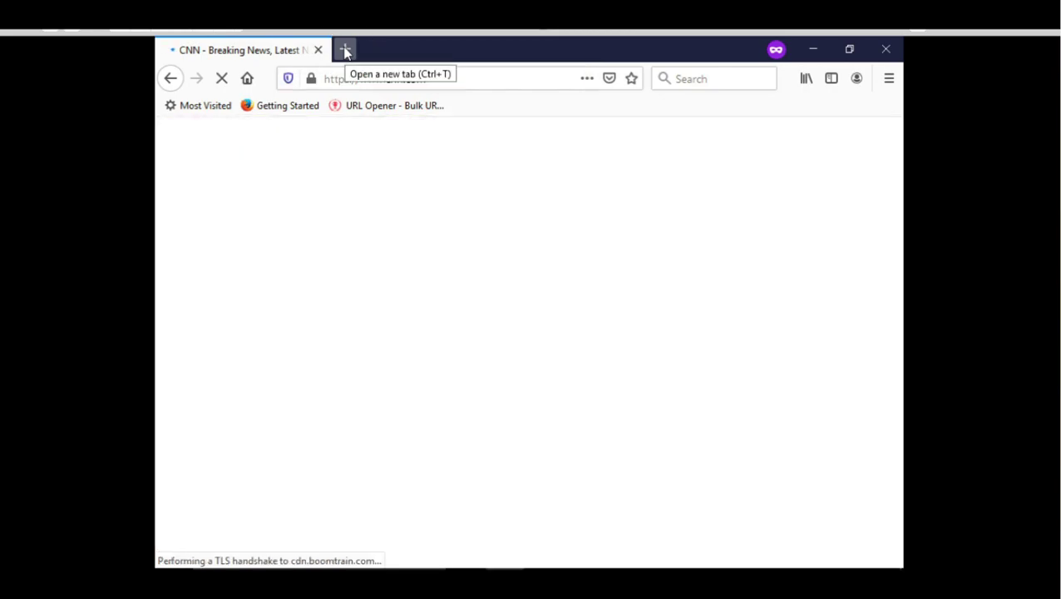
pyautogui.click(345, 51)
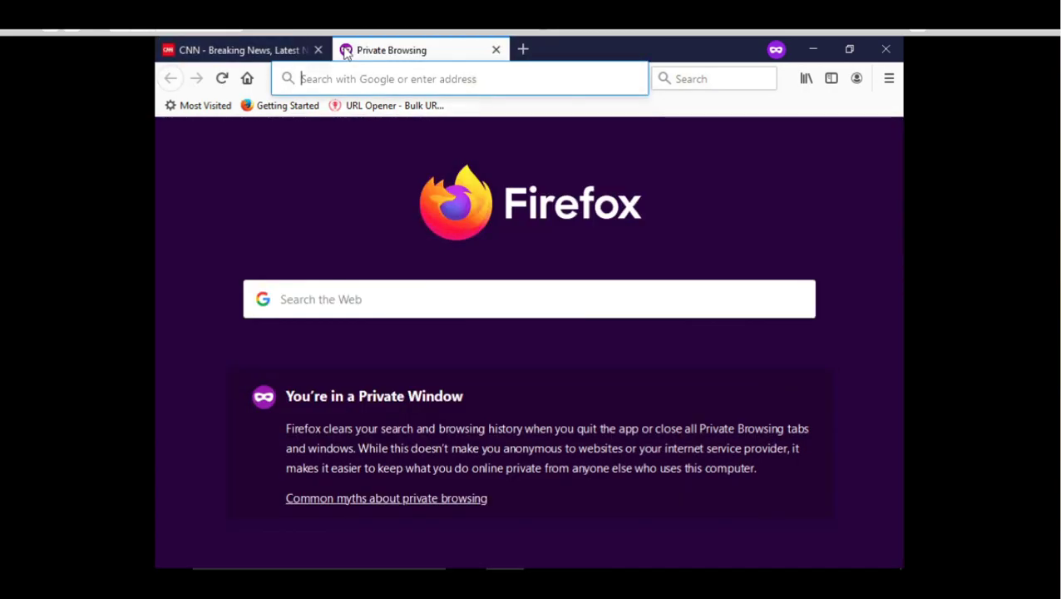
pyautogui.write('p')
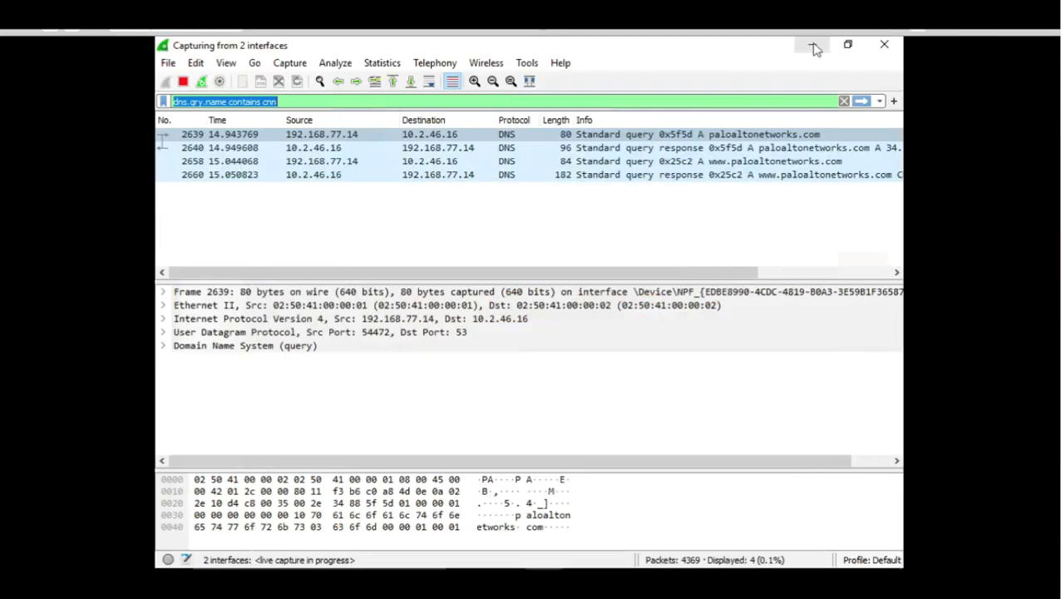
# - Filter DNS queries for cnn (packet 901, to 8.8.8.8) then palo (packet 2639, to 10.2.46.16)
pyautogui.click(862, 102)
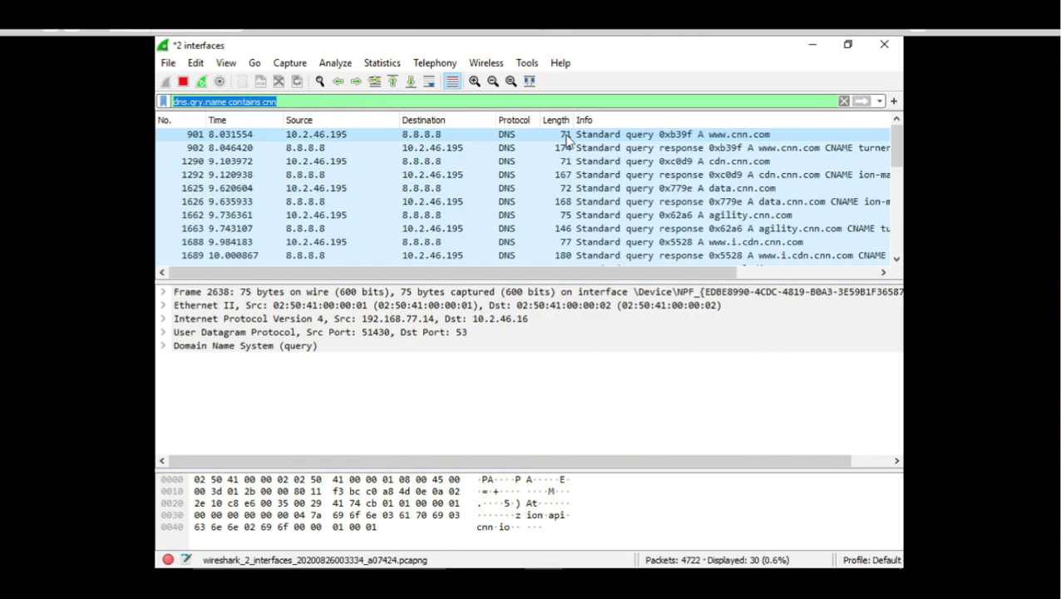
pyautogui.click(567, 136)
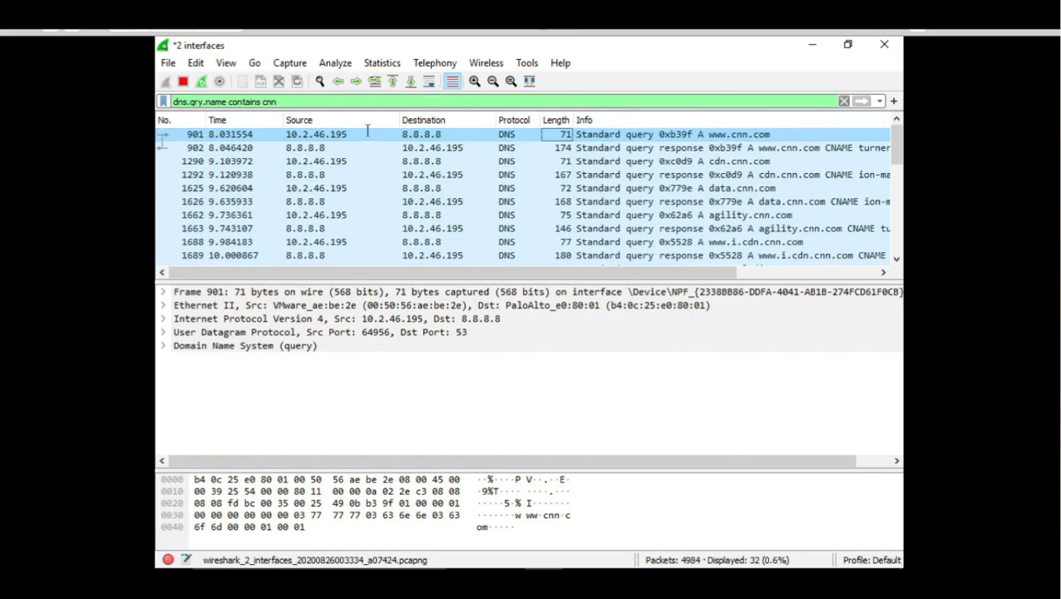
pyautogui.click(332, 99)
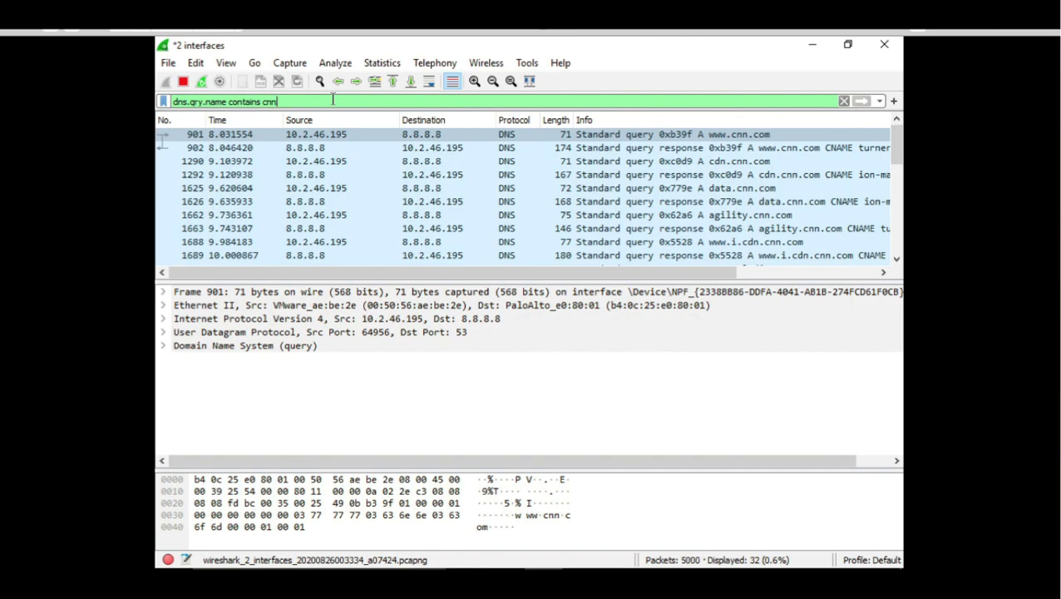
pyautogui.press('BackSpace')
pyautogui.press('BackSpace')
pyautogui.press('BackSpace')
pyautogui.write('pa')
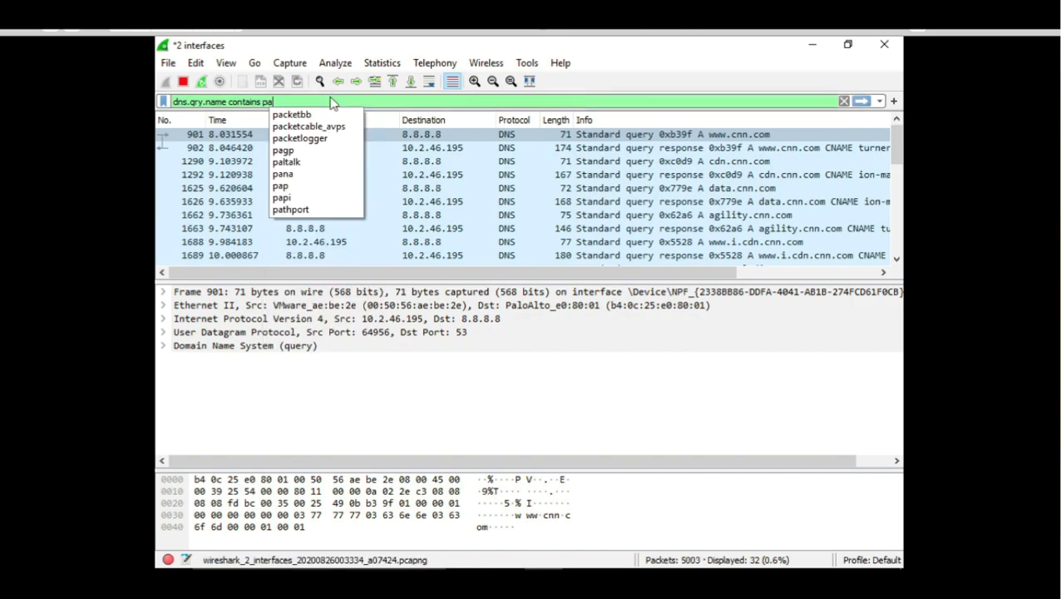
pyautogui.write('lo')
pyautogui.press('Return')
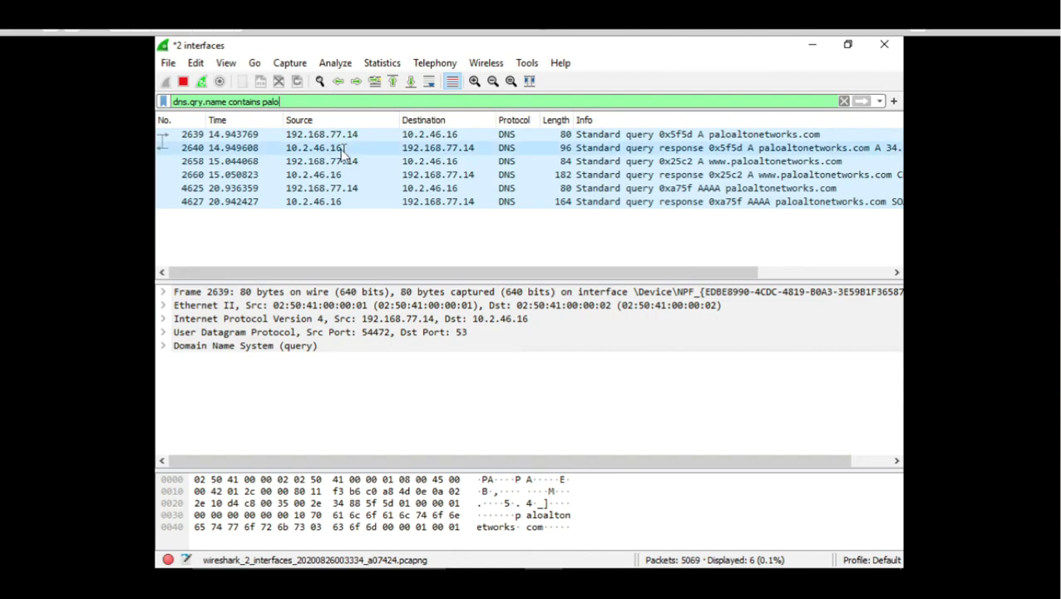
pyautogui.click(415, 134)
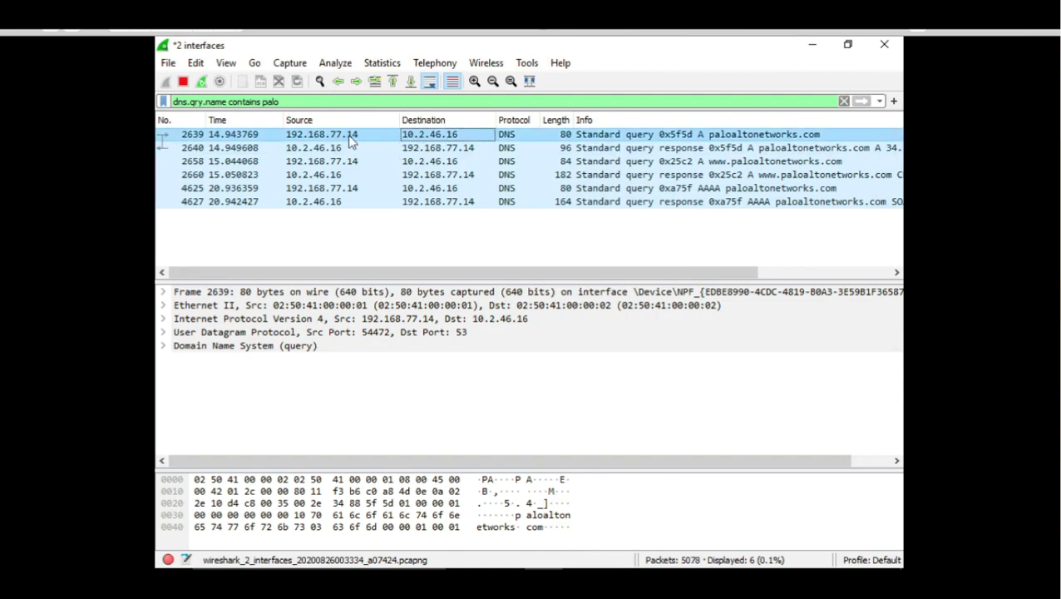